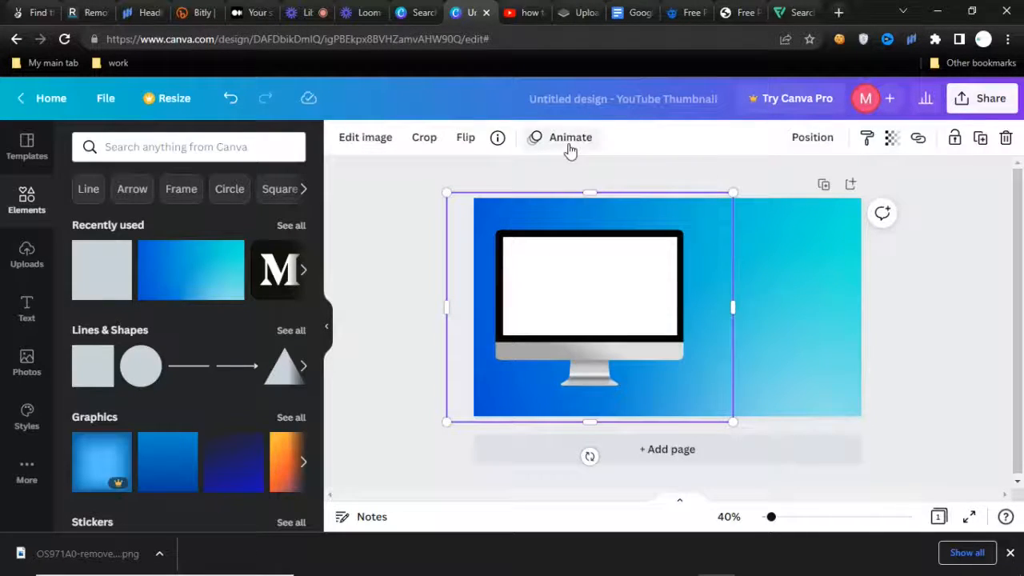
Lock the white rectangle covering the monitor's screen.
{"action": "left_click", "coordinate": [662, 298]}
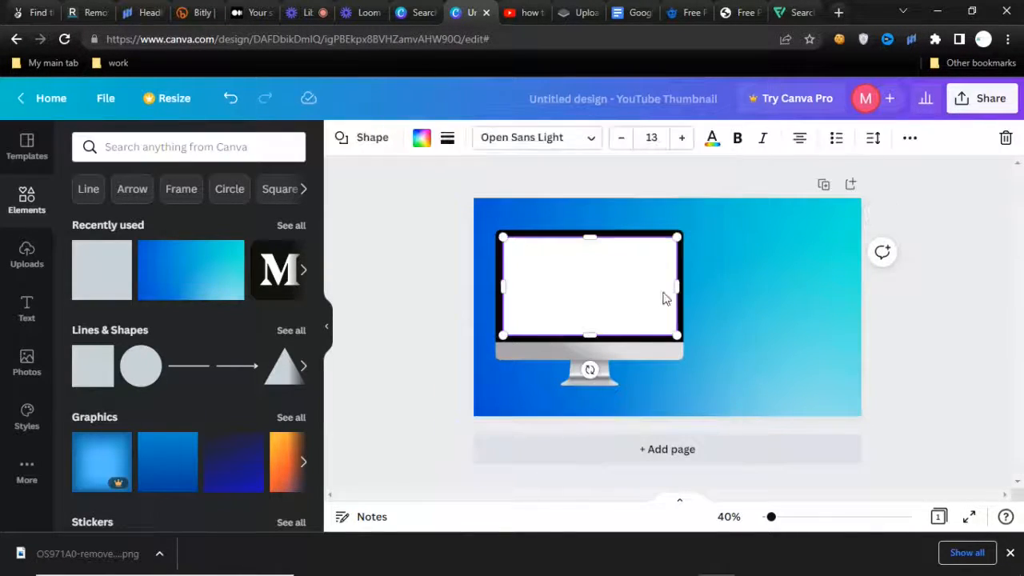
{"action": "left_click", "coordinate": [910, 140]}
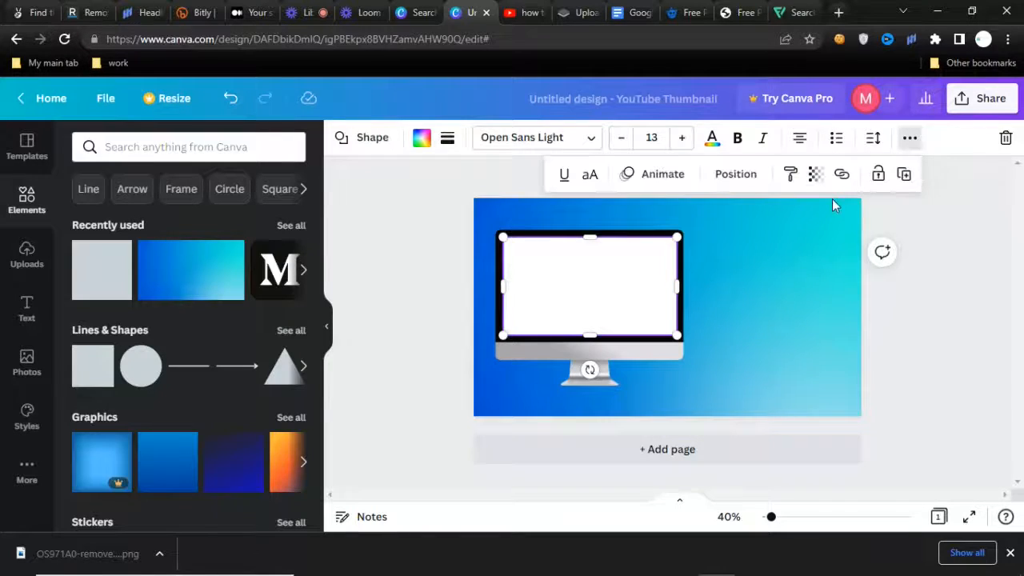
{"action": "left_click", "coordinate": [878, 176]}
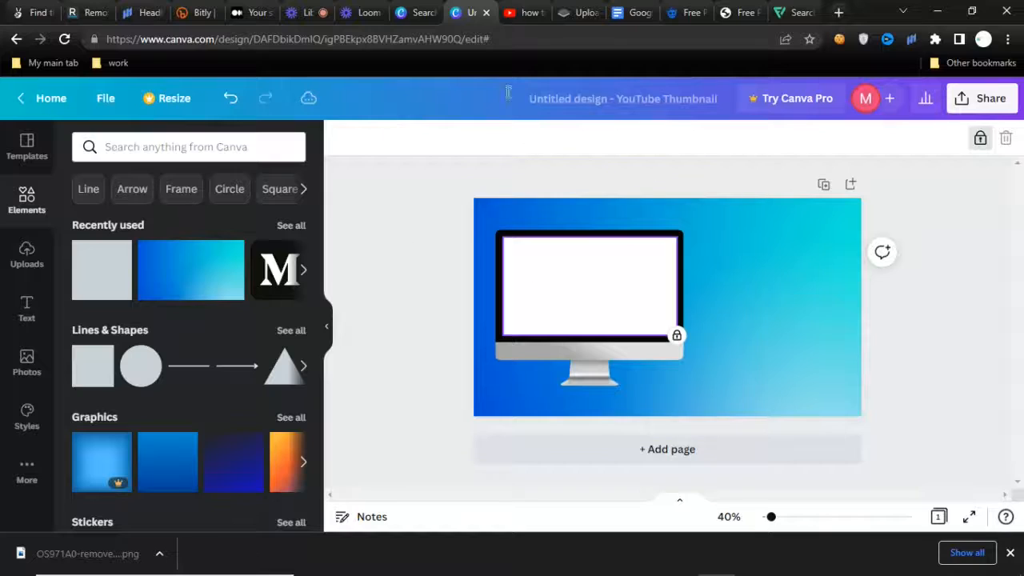
Switch to remove.bg, upload the smartphone mock-up image for background removal, and download the preview-size cutout.
{"action": "left_click", "coordinate": [583, 9]}
{"action": "scroll", "coordinate": [959, 239], "scroll_direction": "up", "scroll_amount": 1}
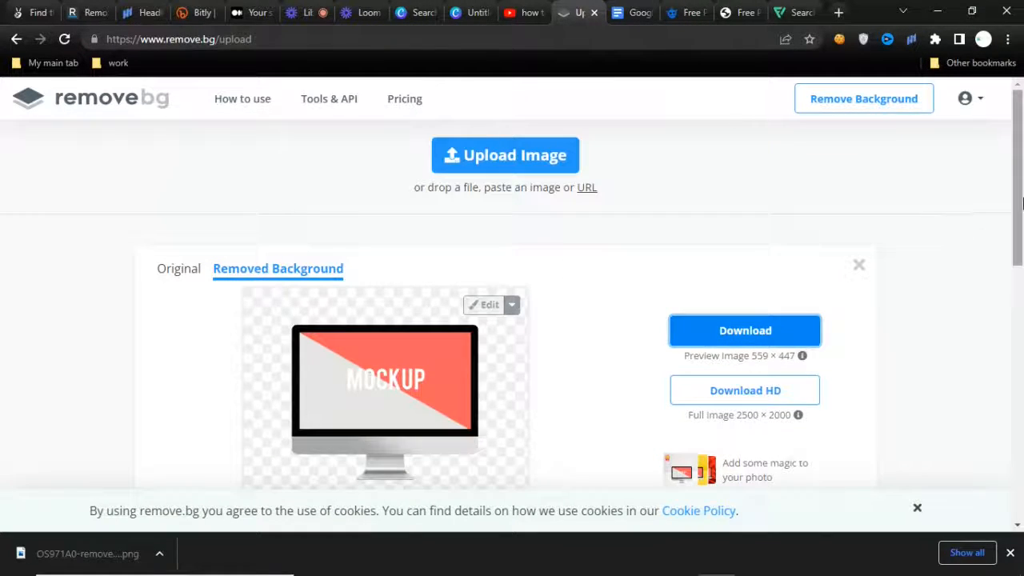
{"action": "left_click_drag", "start_coordinate": [1022, 203], "coordinate": [1023, 135]}
{"action": "left_click", "coordinate": [513, 157]}
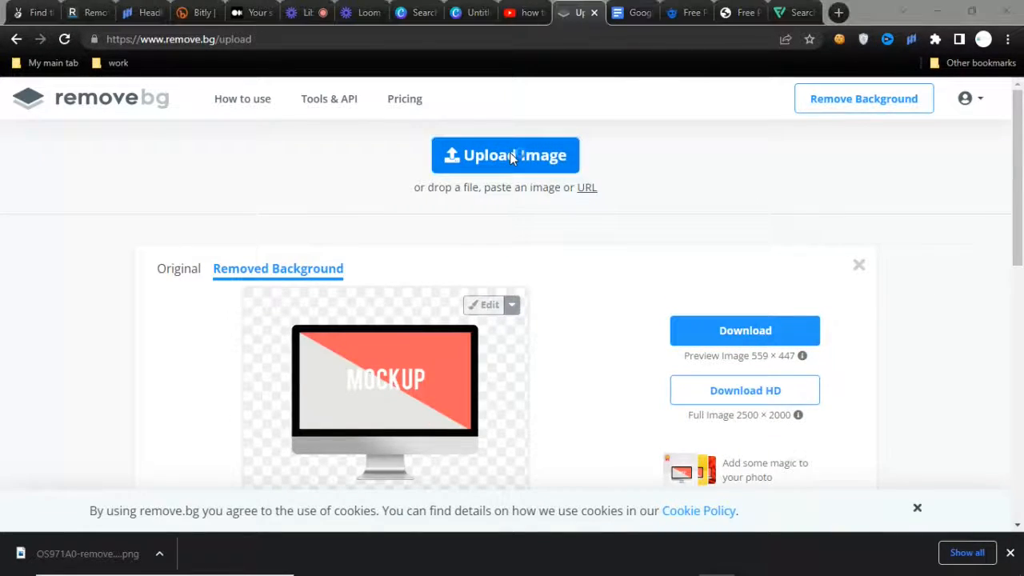
{"action": "left_click", "coordinate": [555, 342]}
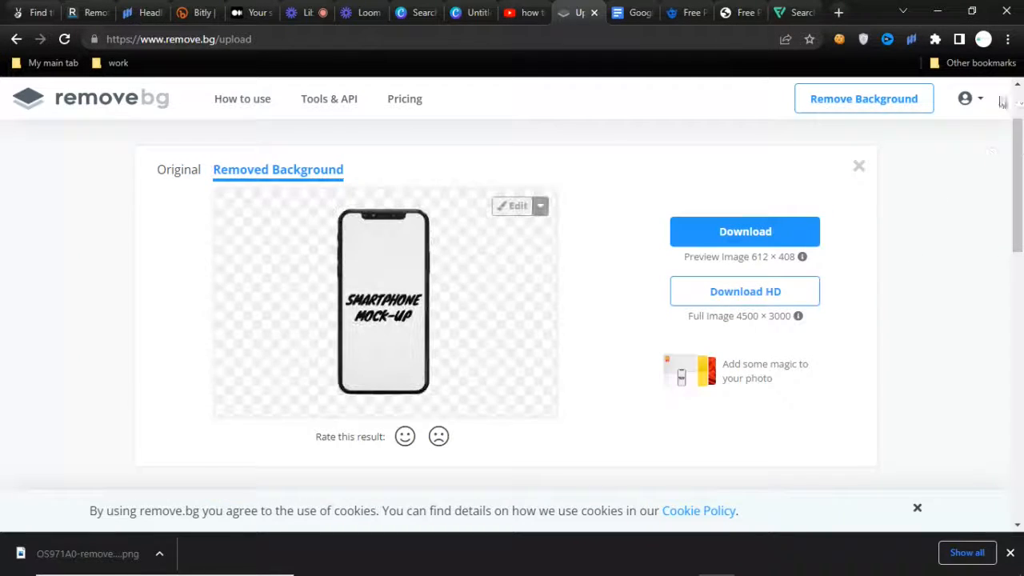
{"action": "left_click", "coordinate": [792, 232]}
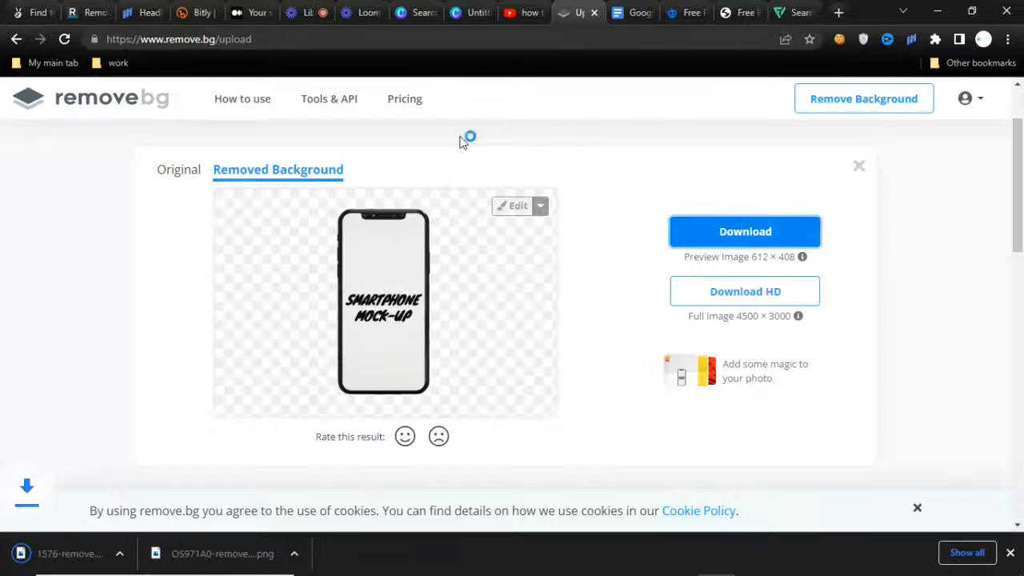
Return to the Canva design and place the downloaded smartphone cutout in front of the monitor's lower right corner.
{"action": "left_click", "coordinate": [468, 12]}
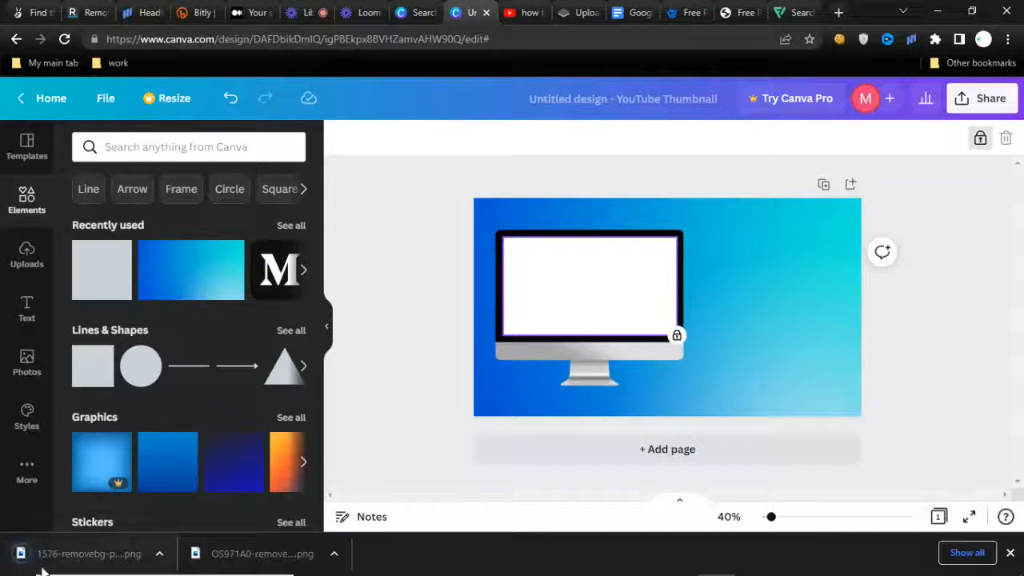
{"action": "left_click_drag", "start_coordinate": [68, 558], "coordinate": [702, 375]}
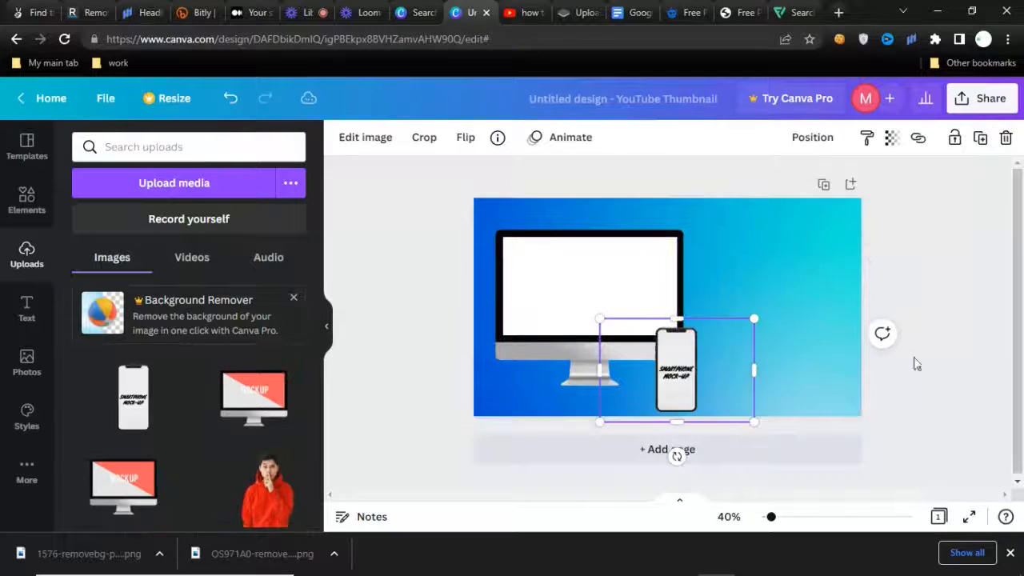
{"action": "left_click", "coordinate": [674, 316]}
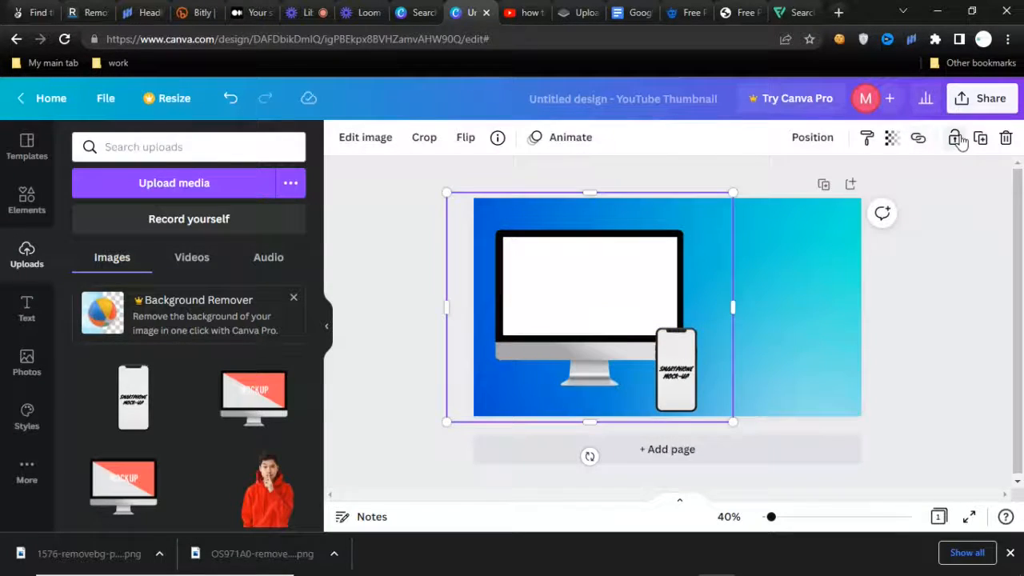
{"action": "left_click", "coordinate": [693, 356]}
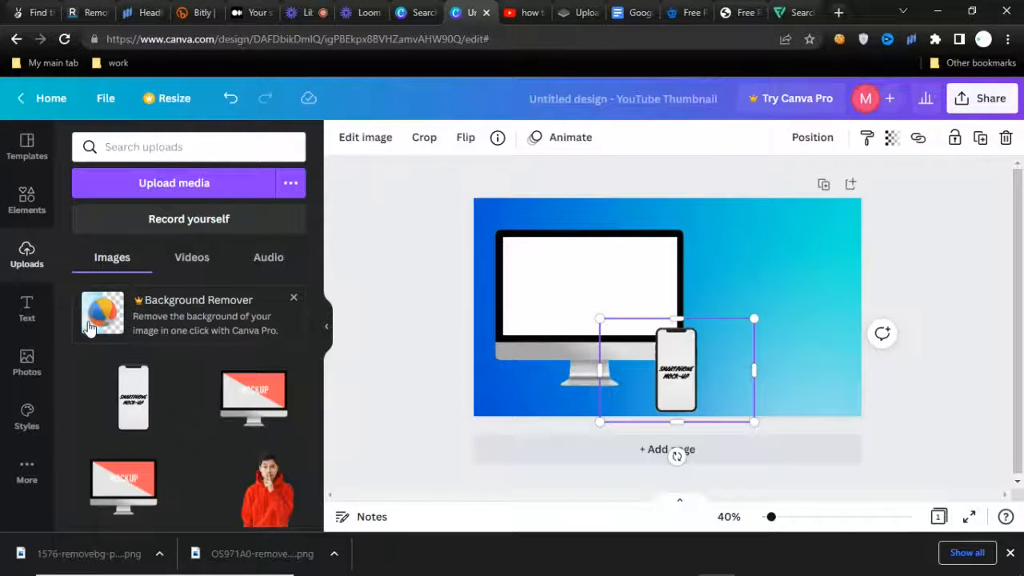
Cover the smartphone's screen text with a square shape resized to the screen and filled with light grey from the photo colors.
{"action": "left_click", "coordinate": [28, 200]}
{"action": "left_click_drag", "start_coordinate": [103, 348], "coordinate": [693, 365]}
{"action": "left_click_drag", "start_coordinate": [718, 373], "coordinate": [682, 335]}
{"action": "left_click_drag", "start_coordinate": [682, 408], "coordinate": [681, 411]}
{"action": "left_click", "coordinate": [421, 139]}
{"action": "left_click", "coordinate": [249, 404]}
{"action": "left_click_drag", "start_coordinate": [697, 373], "coordinate": [695, 374]}
{"action": "left_click", "coordinate": [883, 275]}
{"action": "left_click", "coordinate": [676, 372]}
{"action": "left_click", "coordinate": [421, 138]}
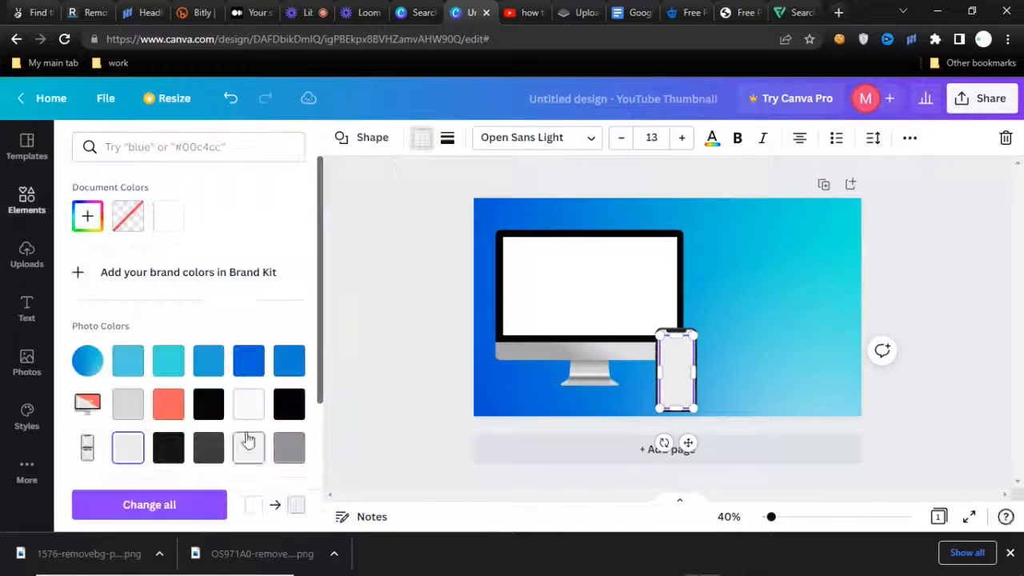
{"action": "left_click", "coordinate": [890, 337]}
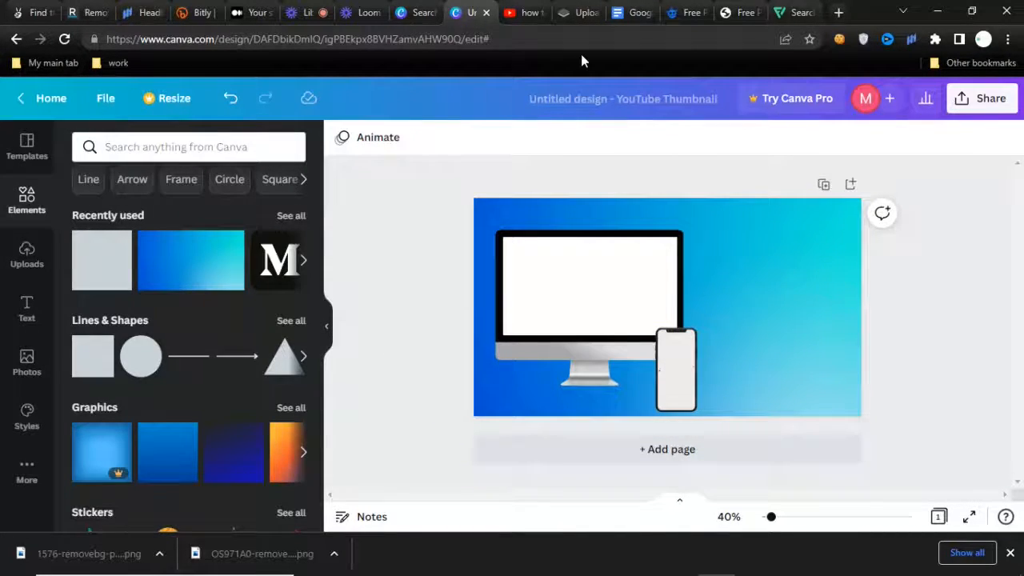
Check the Canva beginner video's thumbnail on YouTube and fill the design's monitor screen with the trending photo of hands held before a rainbow flag.
{"action": "left_click", "coordinate": [538, 12]}
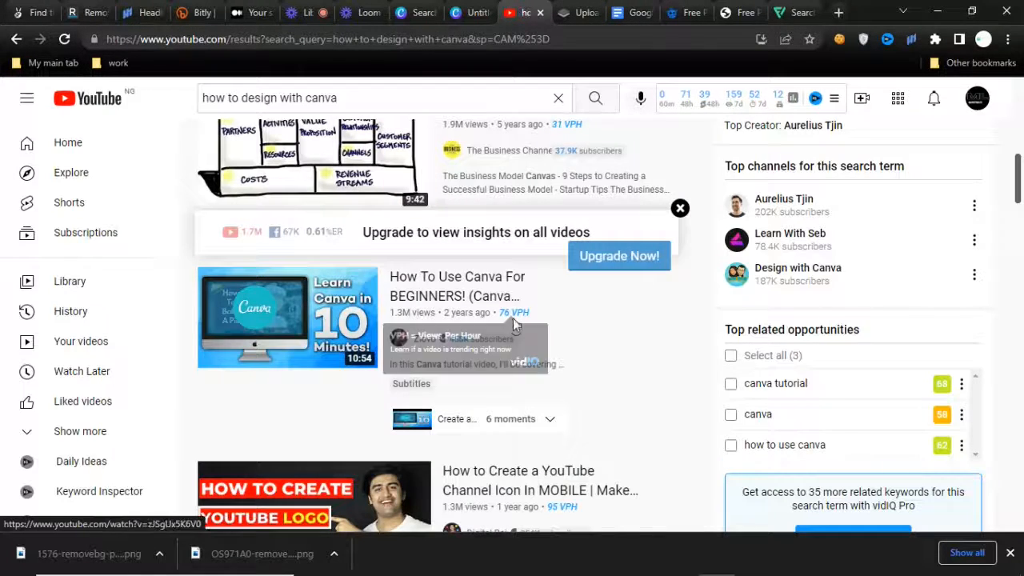
{"action": "mouse_move", "coordinate": [249, 289]}
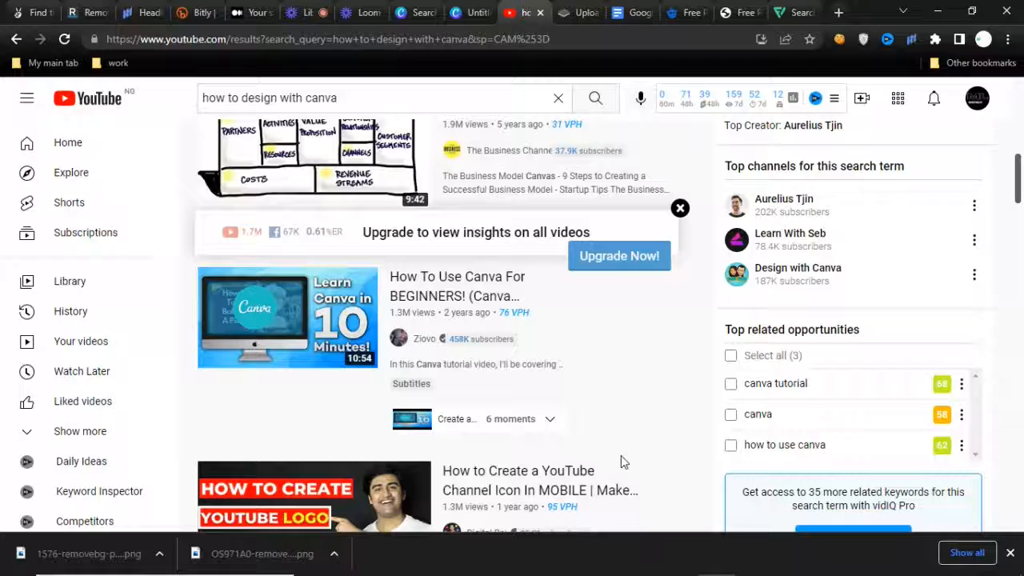
{"action": "left_click", "coordinate": [590, 9]}
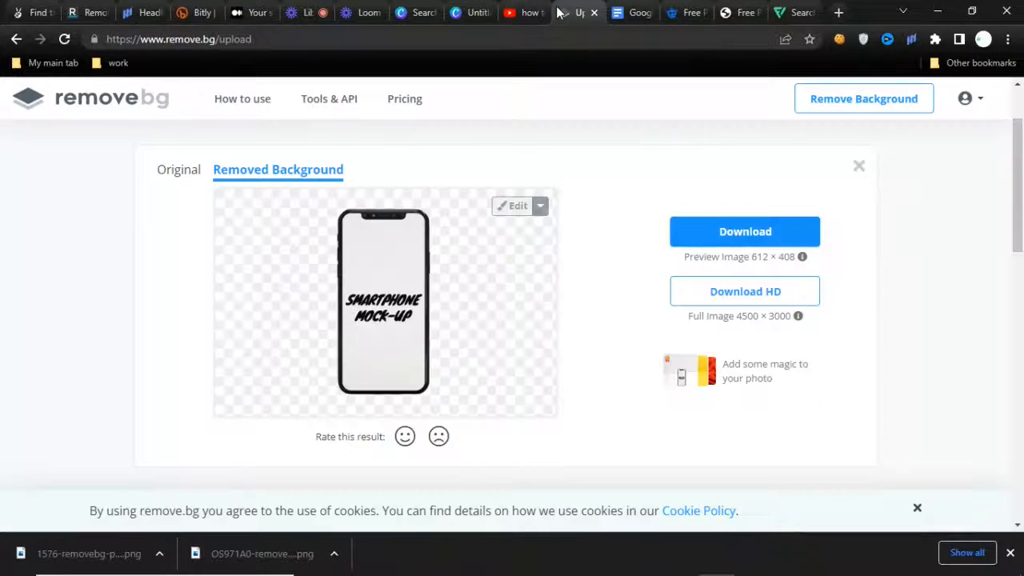
{"action": "left_click", "coordinate": [495, 10]}
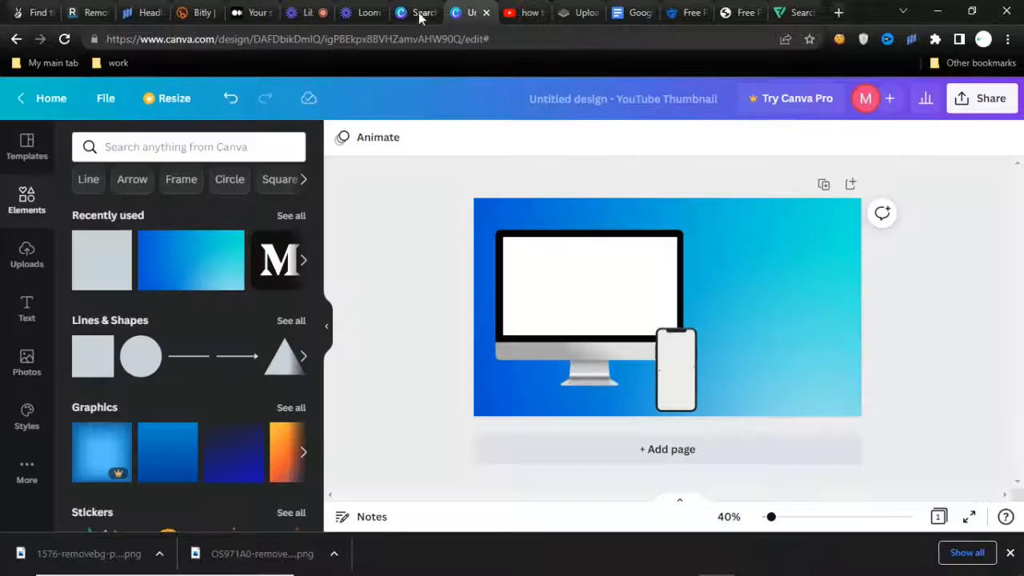
{"action": "left_click", "coordinate": [27, 364]}
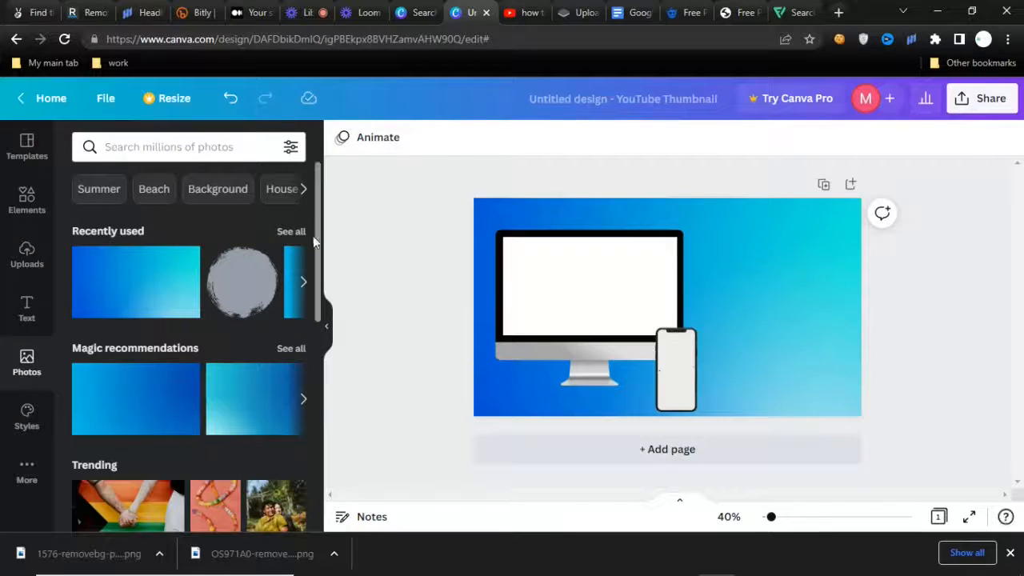
{"action": "scroll", "coordinate": [323, 320], "scroll_direction": "down", "scroll_amount": 3}
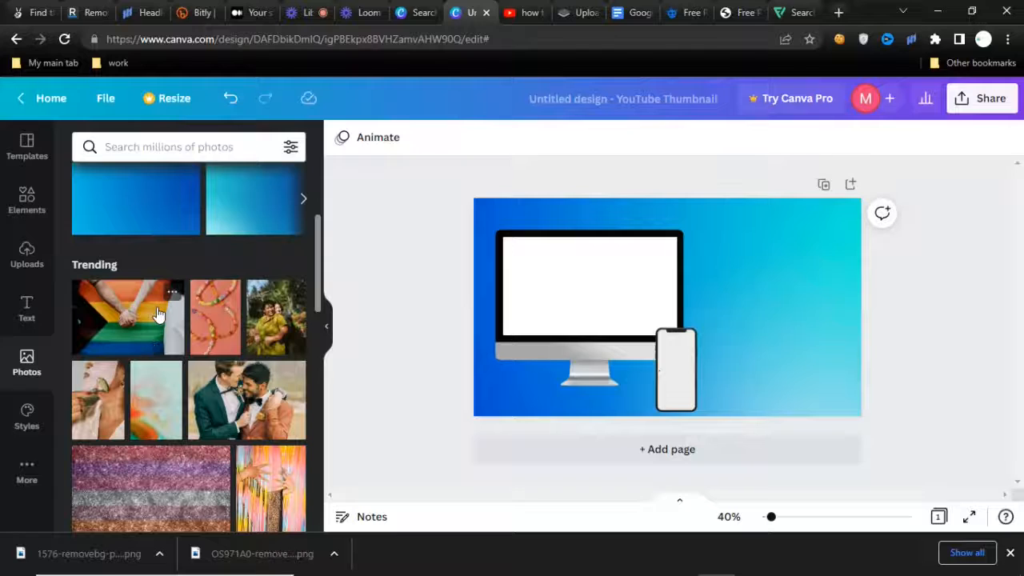
{"action": "left_click_drag", "start_coordinate": [178, 312], "coordinate": [589, 286]}
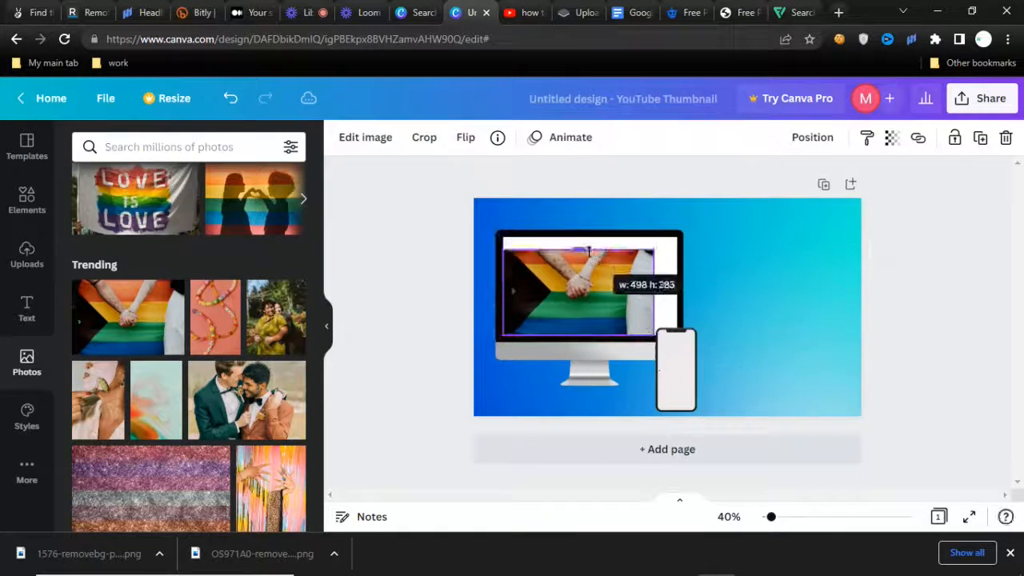
{"action": "left_click", "coordinate": [912, 421]}
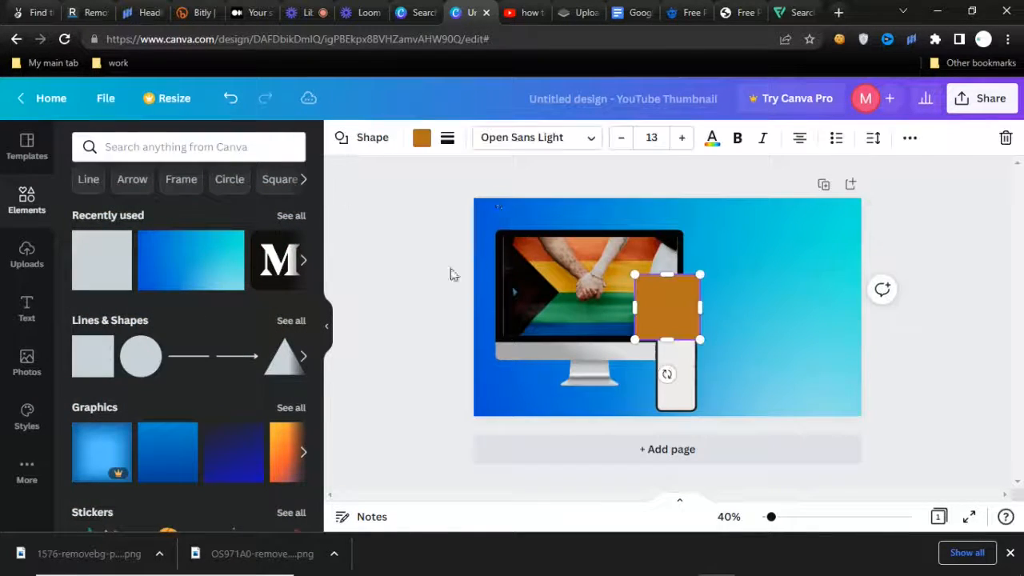
Stretch a square shape over the whole monitor screen and fill it with turquoise from the photo colors.
{"action": "left_click_drag", "start_coordinate": [678, 296], "coordinate": [535, 237]}
{"action": "left_click_drag", "start_coordinate": [565, 287], "coordinate": [679, 287]}
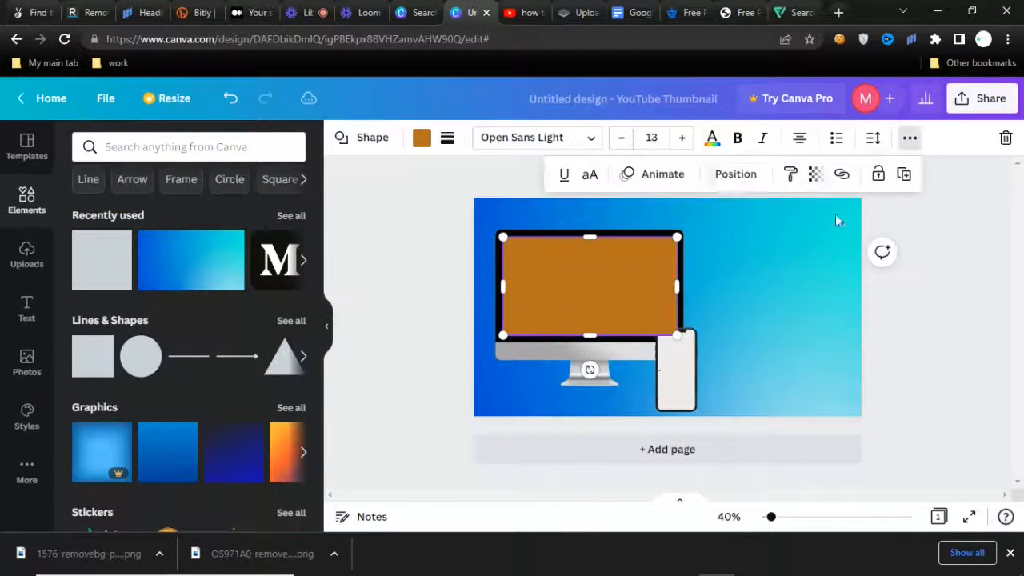
{"action": "left_click", "coordinate": [421, 136]}
{"action": "left_click", "coordinate": [168, 360]}
Set the turquoise overlay's transparency to 72 so the photo shows through.
{"action": "left_click", "coordinate": [920, 139]}
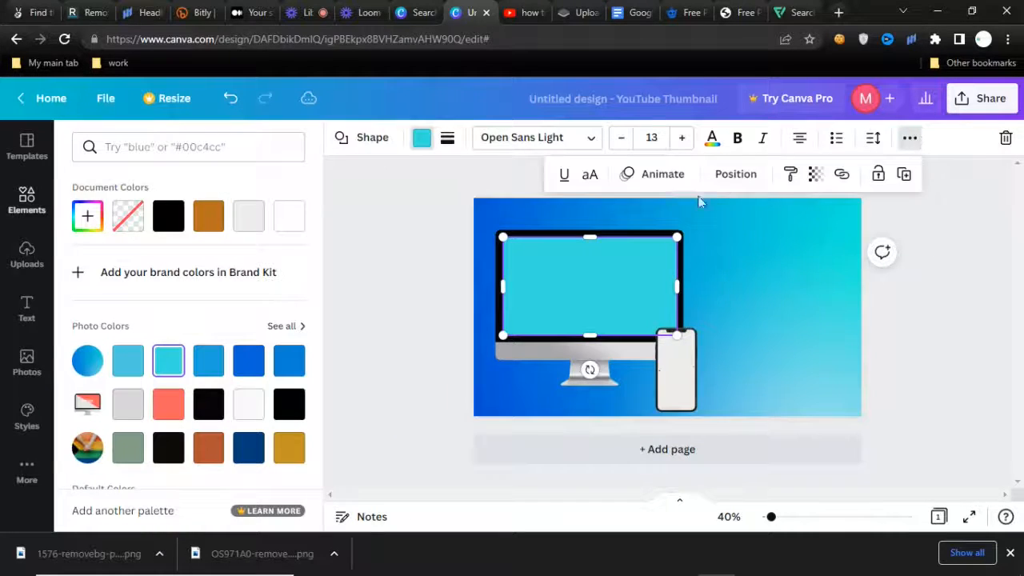
{"action": "left_click", "coordinate": [814, 174]}
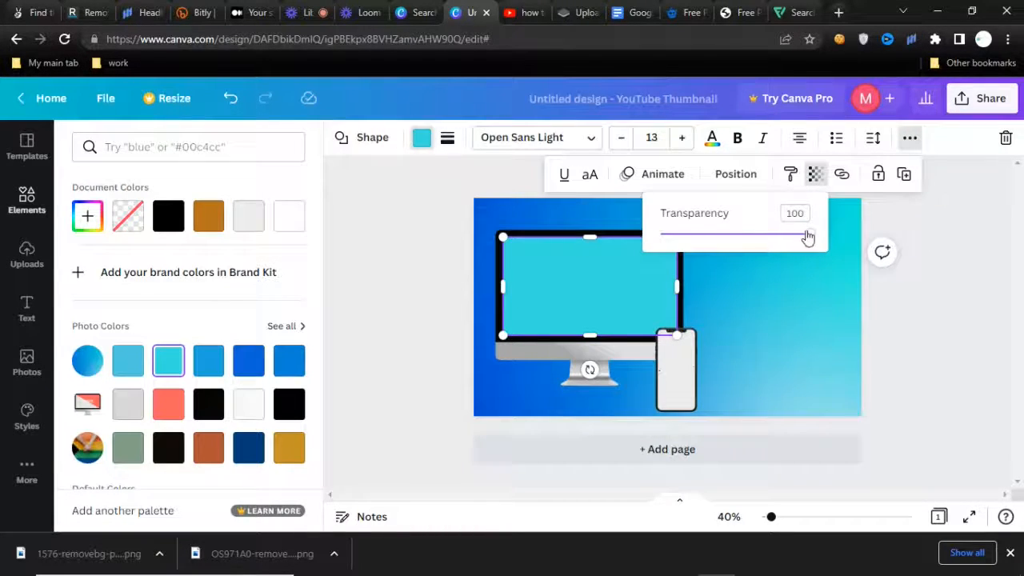
{"action": "left_click_drag", "start_coordinate": [811, 240], "coordinate": [766, 240]}
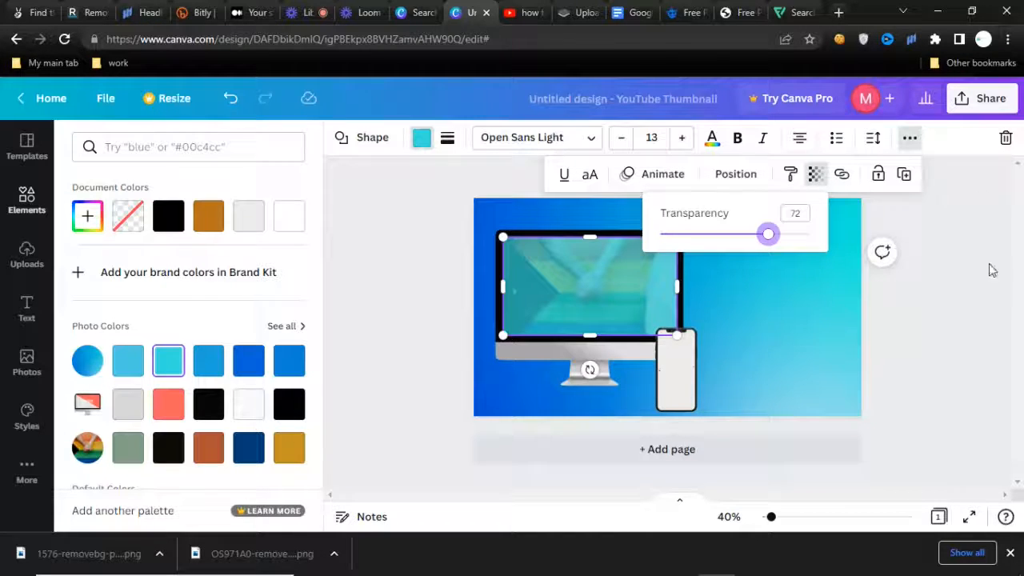
{"action": "left_click", "coordinate": [945, 284]}
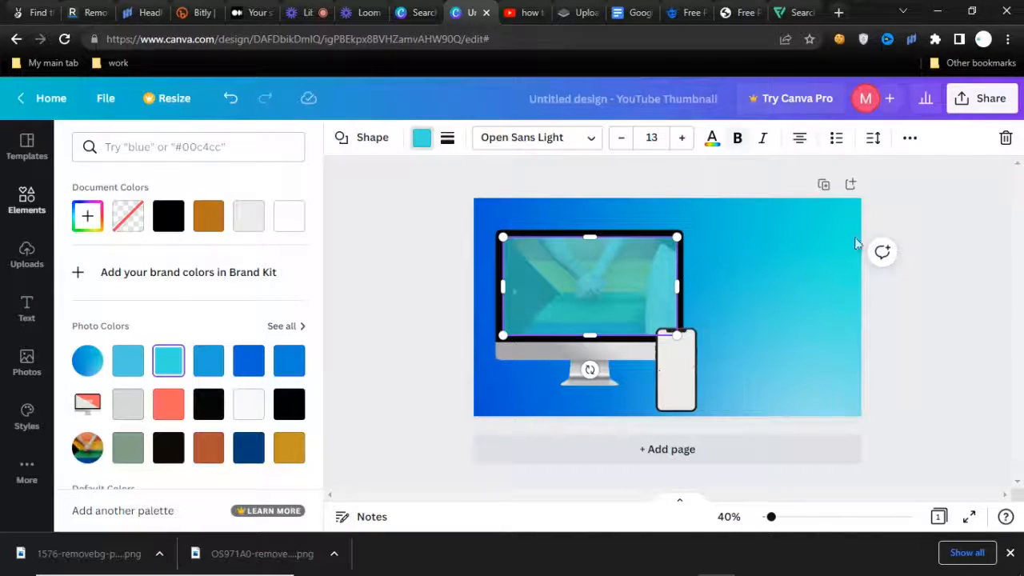
{"action": "left_click", "coordinate": [965, 181]}
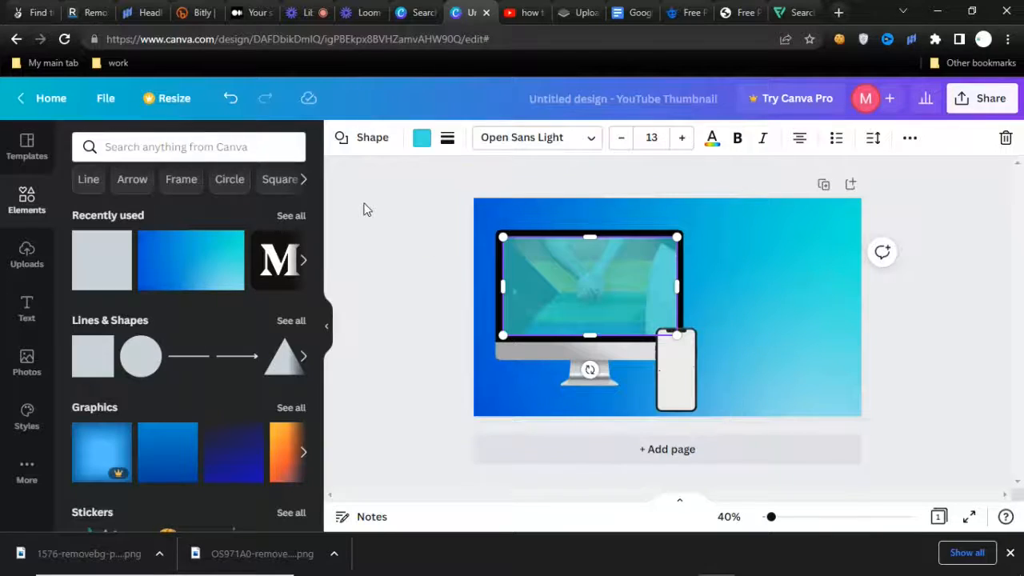
{"action": "left_click", "coordinate": [432, 320]}
Search the elements for "canva" and place the round Canva logo in the middle of the monitor screen.
{"action": "left_click", "coordinate": [120, 150]}
{"action": "type", "text": "canva"}
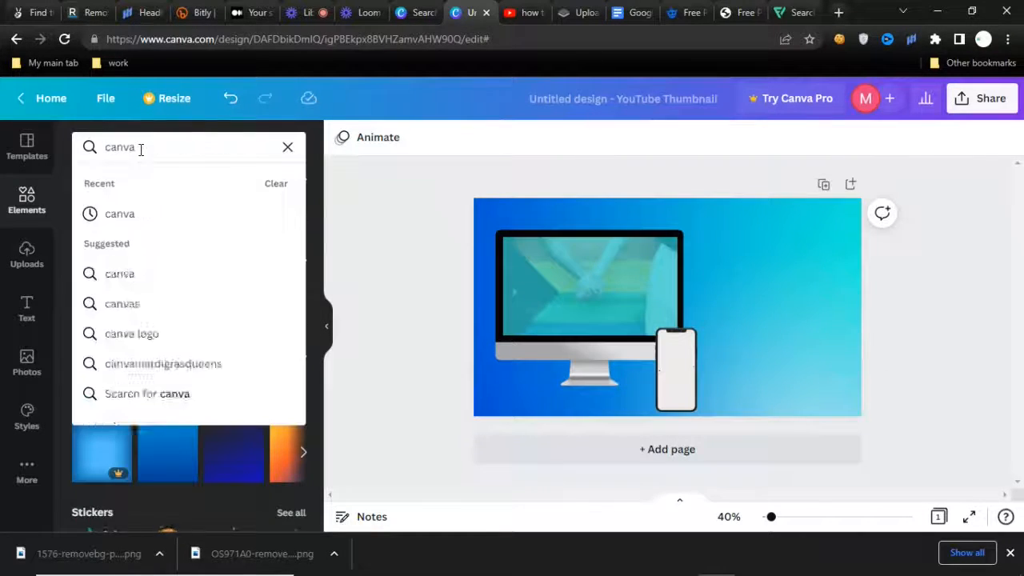
{"action": "key", "text": "Return"}
{"action": "left_click", "coordinate": [179, 225]}
{"action": "left_click", "coordinate": [266, 148]}
{"action": "type", "text": "canva"}
{"action": "key", "text": "Return"}
{"action": "left_click_drag", "start_coordinate": [109, 288], "coordinate": [590, 286]}
{"action": "mouse_move", "coordinate": [182, 287]}
{"action": "left_mouse_down"}
{"action": "mouse_move", "coordinate": [202, 298]}
{"action": "mouse_move", "coordinate": [172, 294]}
{"action": "left_mouse_up"}
Add a second round Canva logo, shrink it, and center it on the smartphone's screen.
{"action": "left_click_drag", "start_coordinate": [108, 288], "coordinate": [670, 373]}
{"action": "left_click_drag", "start_coordinate": [713, 419], "coordinate": [659, 361]}
{"action": "left_click_drag", "start_coordinate": [637, 344], "coordinate": [669, 368]}
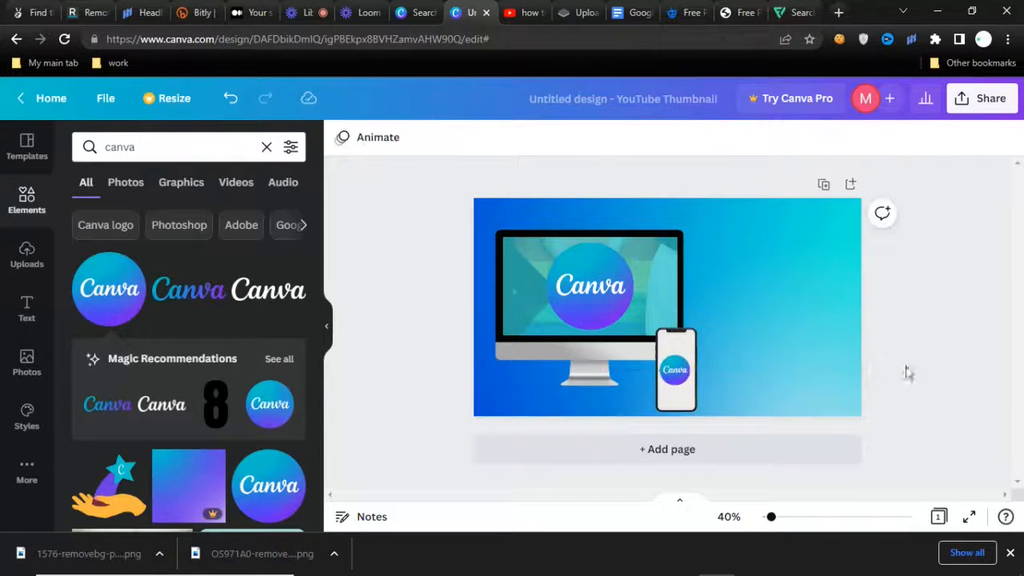
{"action": "left_click", "coordinate": [895, 332]}
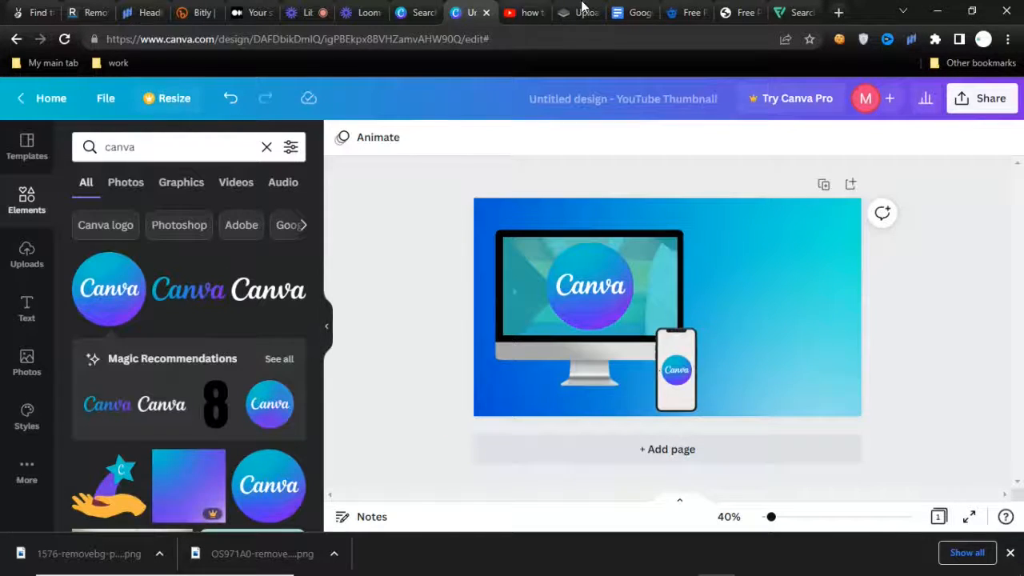
After checking the reference thumbnail on YouTube, add a heading reading "How To Design A youtube thumbnail from scratch" on the design's empty side.
{"action": "left_click", "coordinate": [532, 11]}
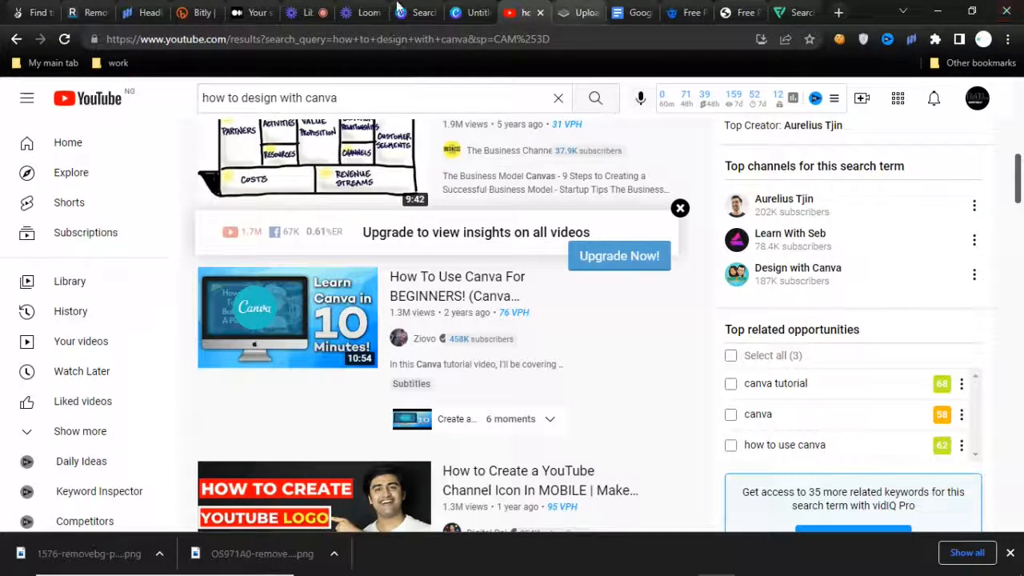
{"action": "left_click", "coordinate": [472, 12]}
{"action": "double_click", "coordinate": [773, 251]}
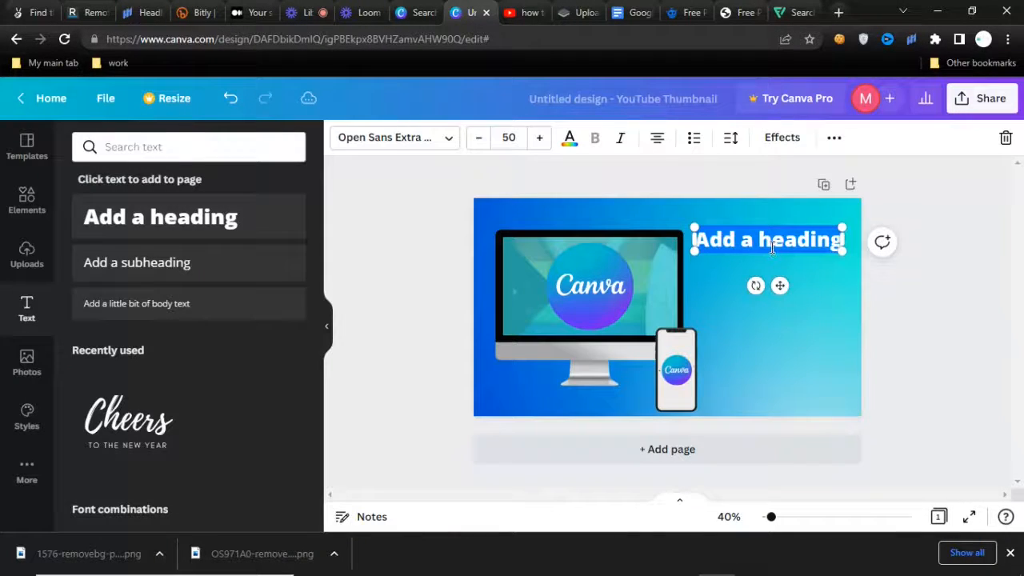
{"action": "type", "text": "How"}
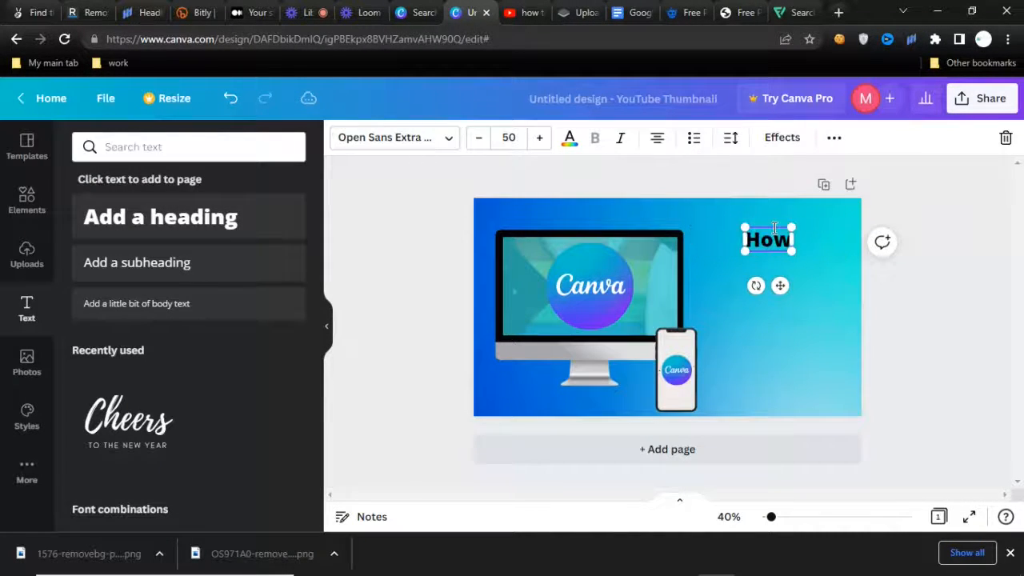
{"action": "type", "text": " To"}
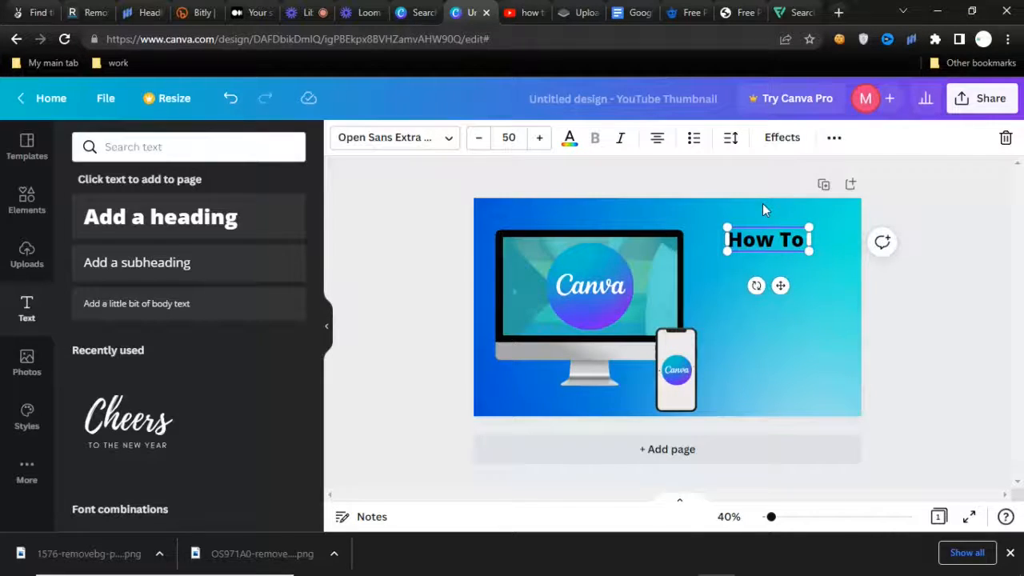
{"action": "type", "text": " Design A you"}
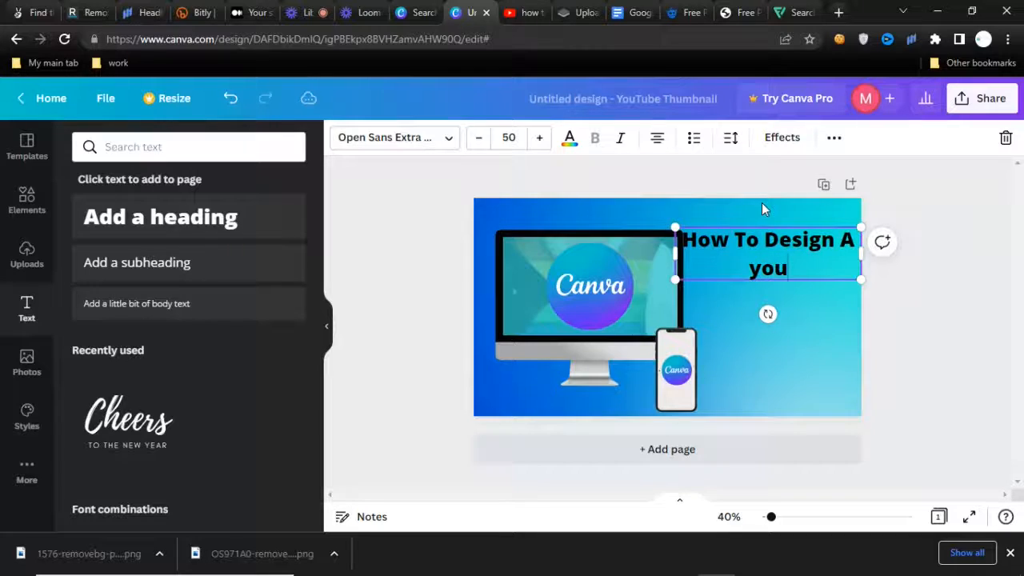
{"action": "type", "text": "tube t"}
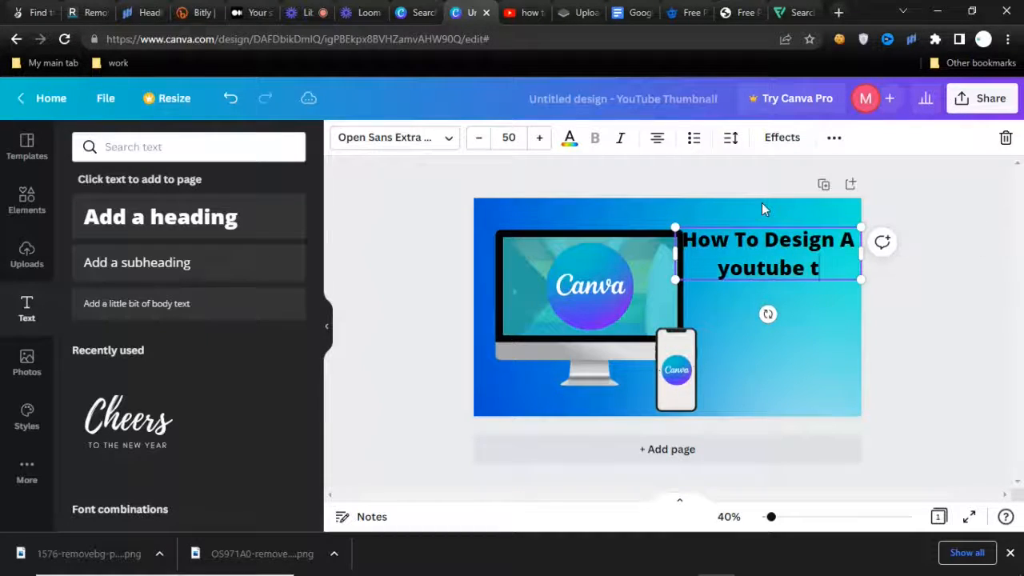
{"action": "type", "text": "humbnail fr"}
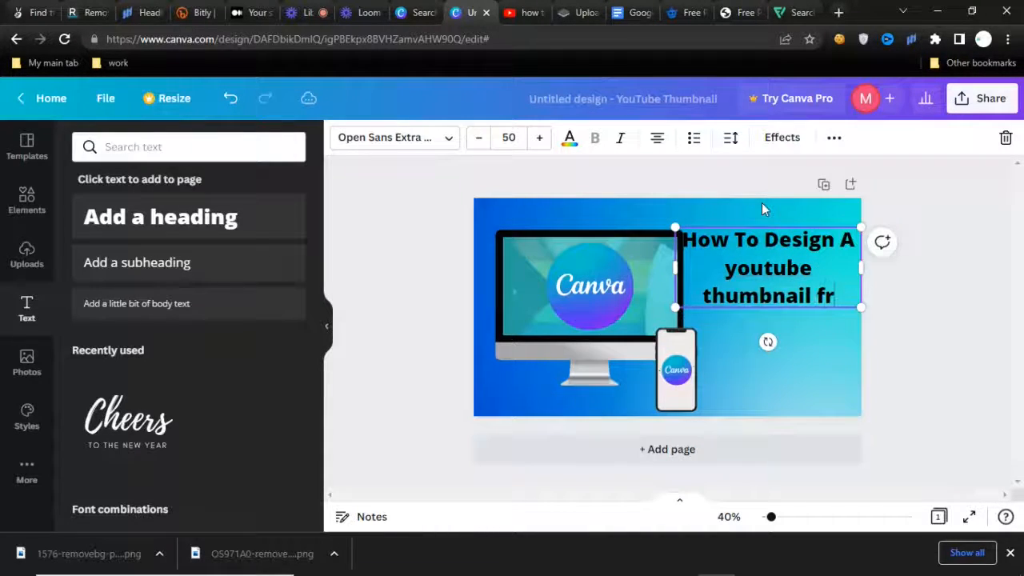
{"action": "type", "text": "om scratch"}
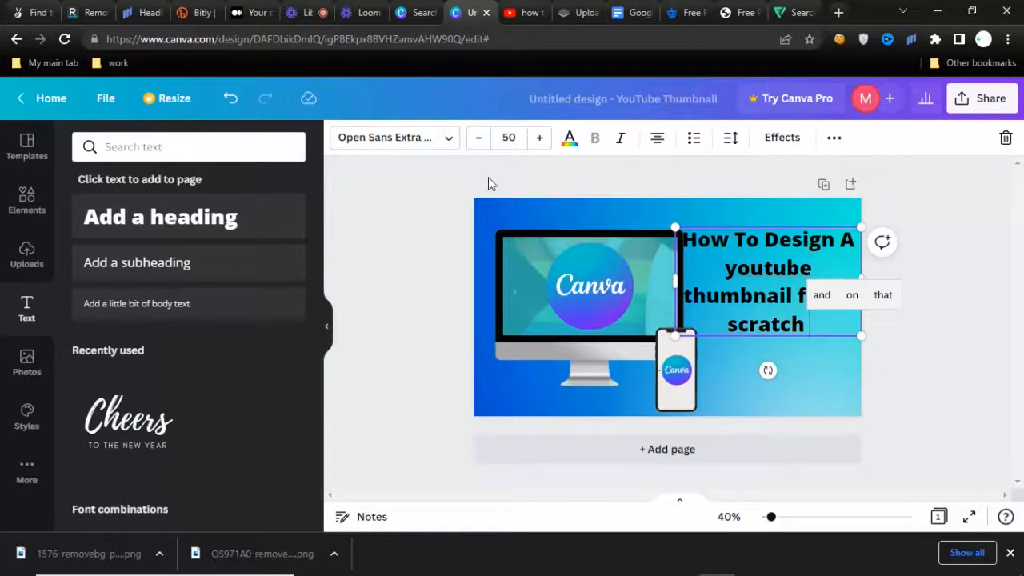
Set the heading in Gagalin, narrow it to six lines, enlarge it to about size 63.6, and fit it beside the mock-ups.
{"action": "left_click", "coordinate": [395, 138]}
{"action": "left_click", "coordinate": [94, 309]}
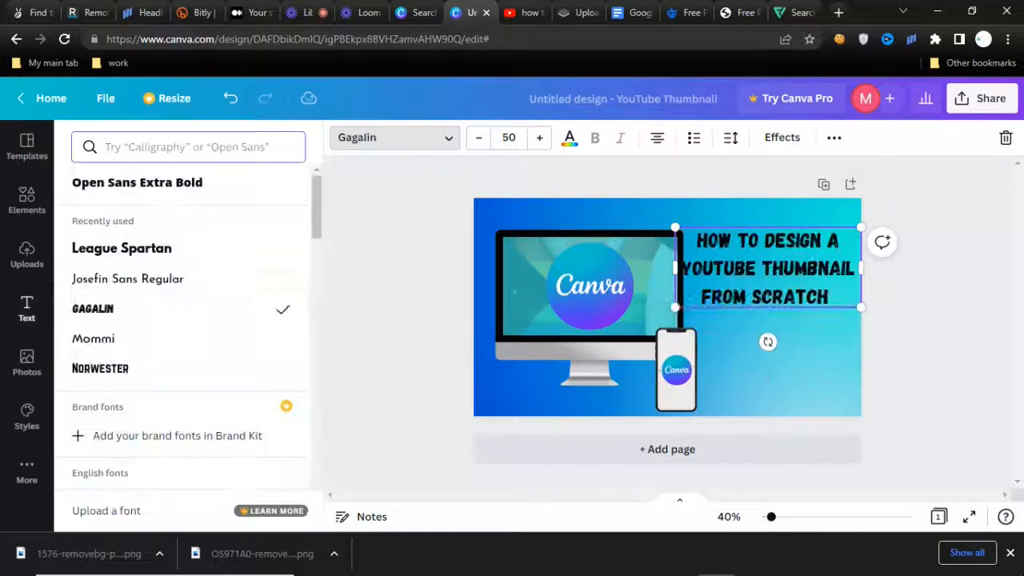
{"action": "left_click_drag", "start_coordinate": [862, 266], "coordinate": [814, 271]}
{"action": "left_click_drag", "start_coordinate": [800, 338], "coordinate": [876, 373]}
{"action": "left_click_drag", "start_coordinate": [873, 306], "coordinate": [852, 310]}
{"action": "left_click_drag", "start_coordinate": [801, 441], "coordinate": [805, 416]}
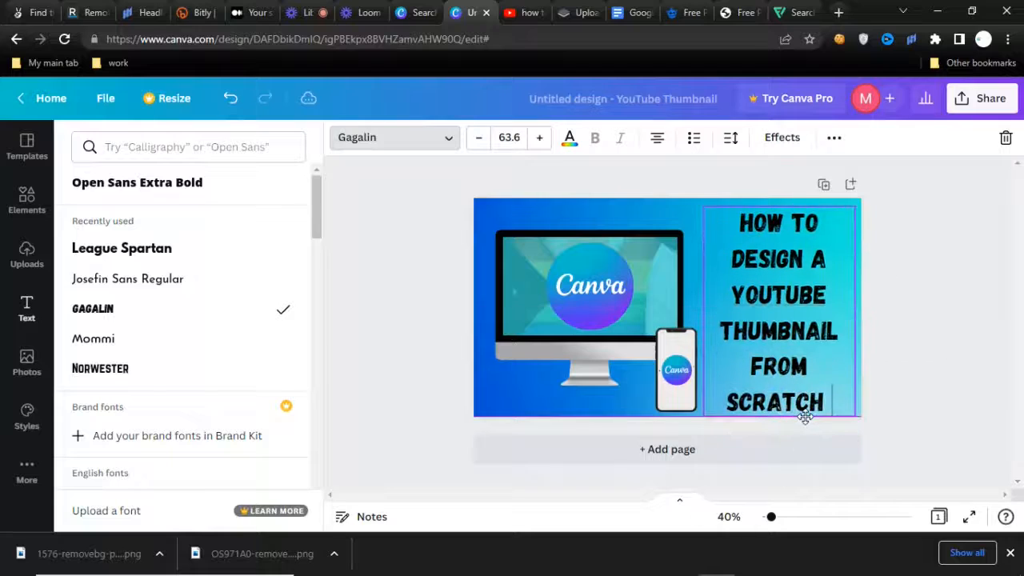
Change the color of the whole heading text to white.
{"action": "triple_click", "coordinate": [789, 319]}
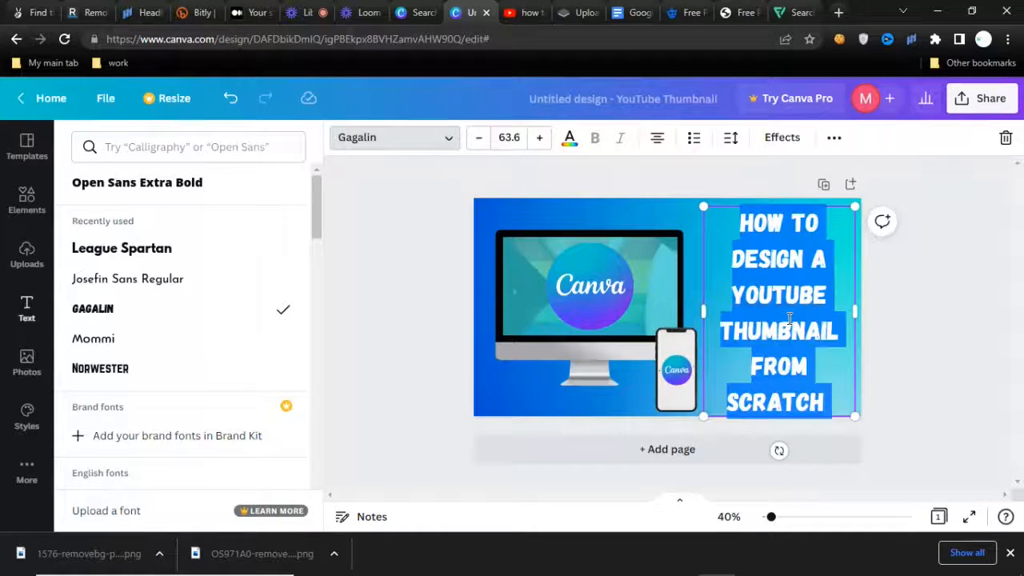
{"action": "left_click", "coordinate": [441, 141]}
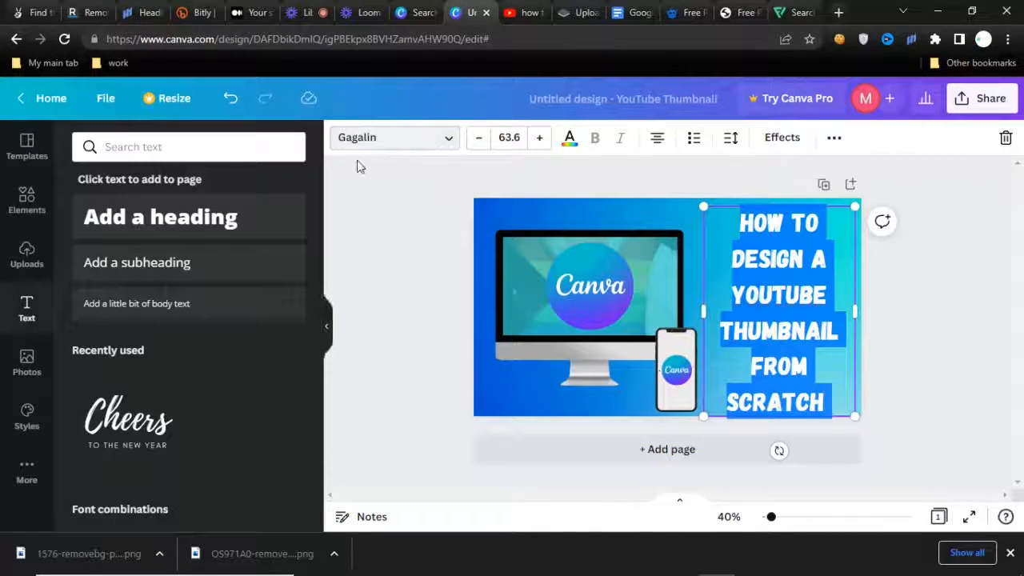
{"action": "left_click", "coordinate": [1006, 11]}
{"action": "left_click", "coordinate": [654, 128]}
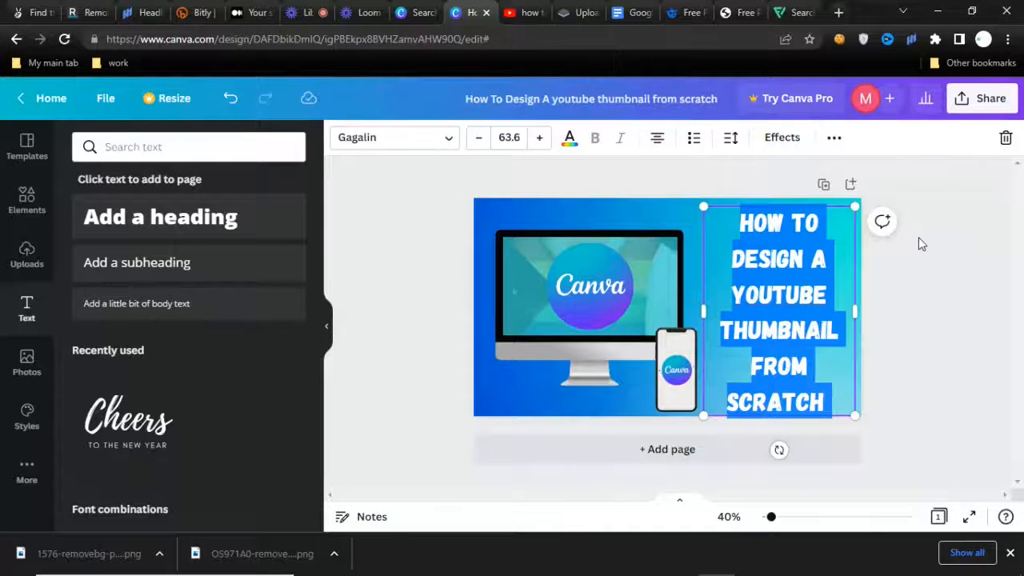
{"action": "left_click", "coordinate": [921, 242]}
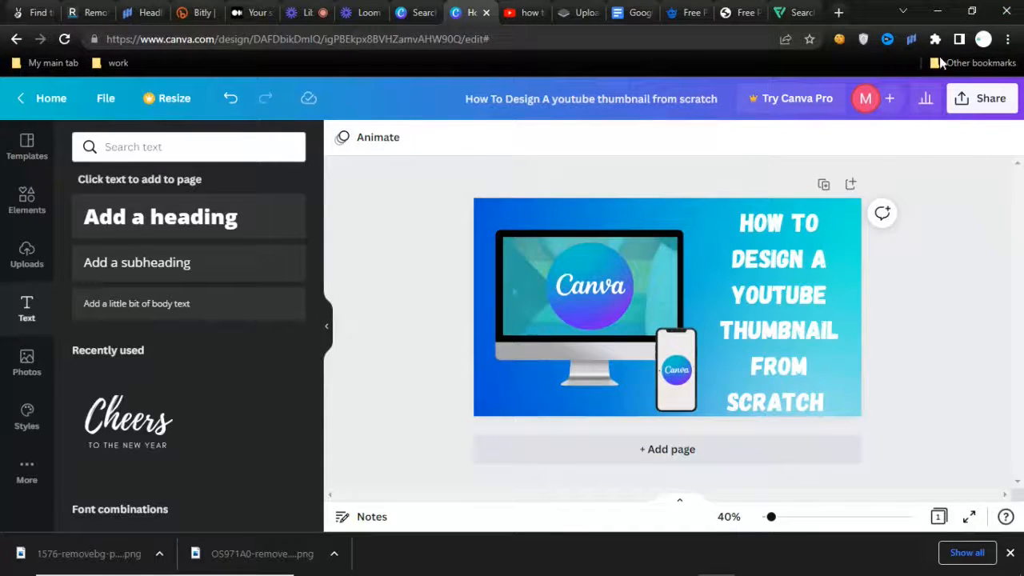
{"action": "left_click", "coordinate": [663, 201]}
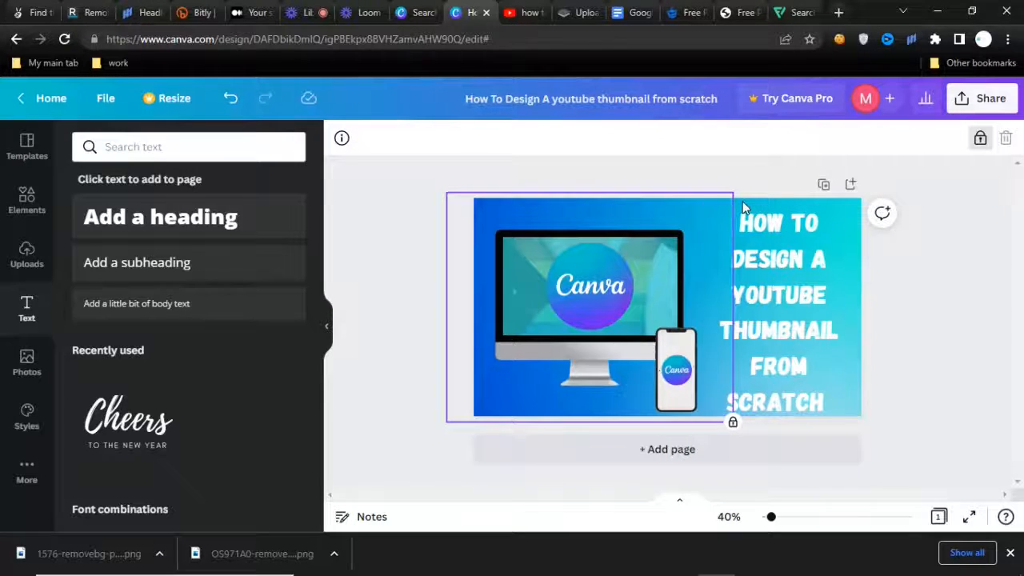
{"action": "left_click", "coordinate": [742, 200]}
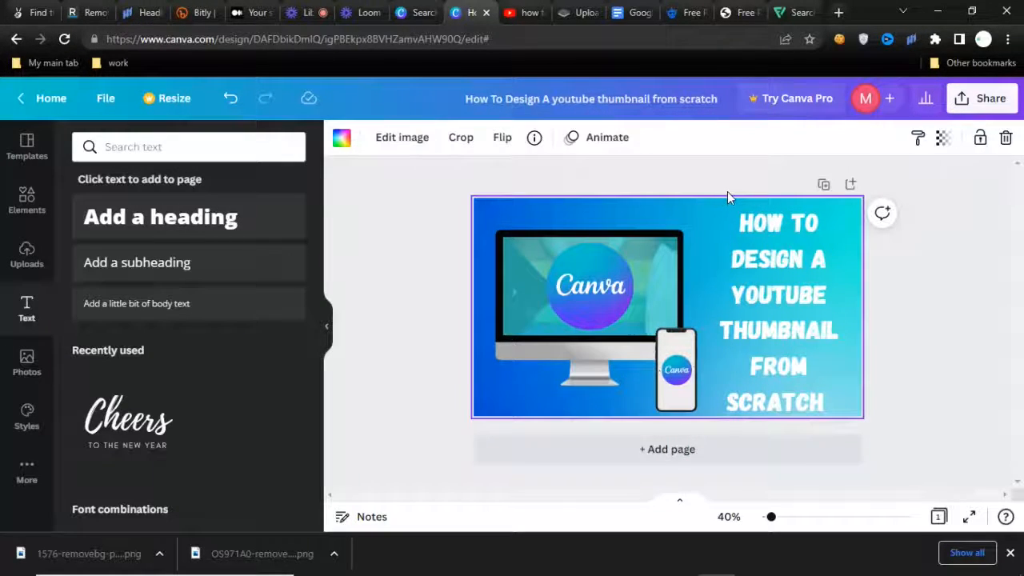
{"action": "left_click", "coordinate": [727, 192]}
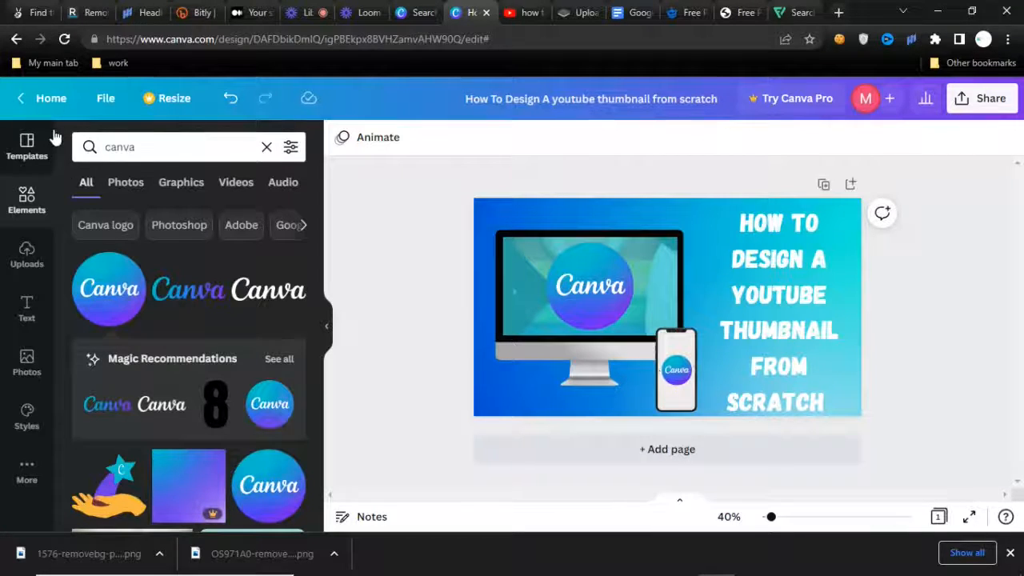
Search the elements for "youtube logo" and place a small red YouTube logo just after the word YOUTUBE in the heading.
{"action": "left_click_drag", "start_coordinate": [176, 154], "coordinate": [78, 158]}
{"action": "type", "text": "youtube"}
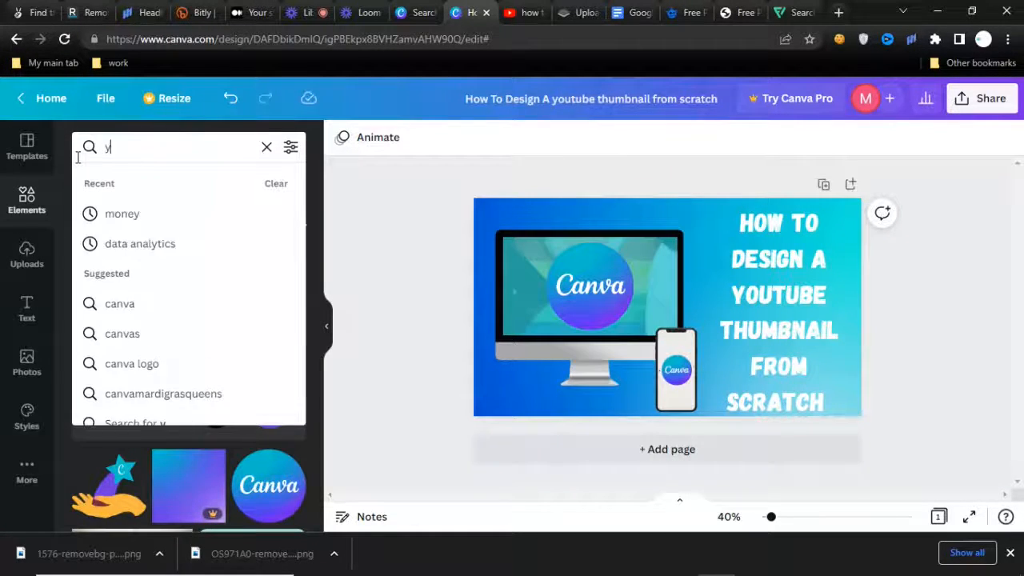
{"action": "left_click", "coordinate": [192, 240]}
{"action": "left_click_drag", "start_coordinate": [196, 296], "coordinate": [848, 295]}
Duplicate the small YouTube logo and place the copy just before the word YOUTUBE, level with the first logo.
{"action": "key", "text": "ctrl+c"}
{"action": "key", "text": "ctrl+v"}
{"action": "left_click_drag", "start_coordinate": [863, 347], "coordinate": [726, 338]}
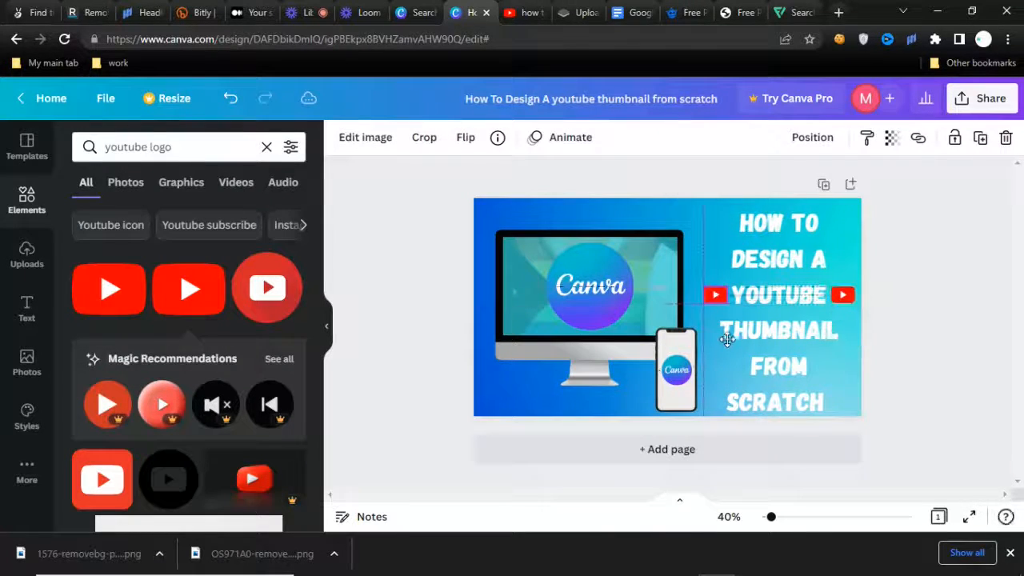
{"action": "left_click", "coordinate": [357, 240]}
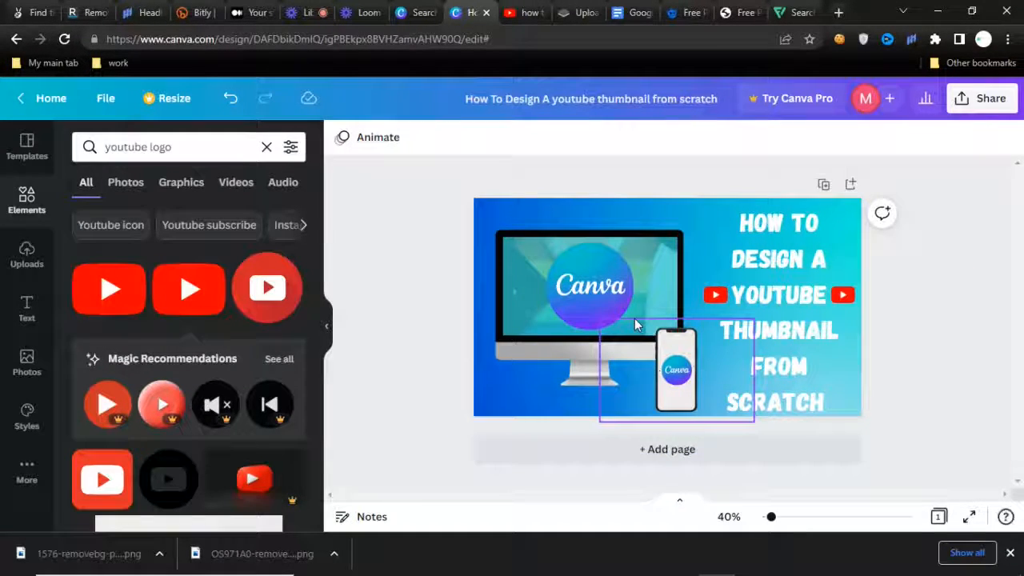